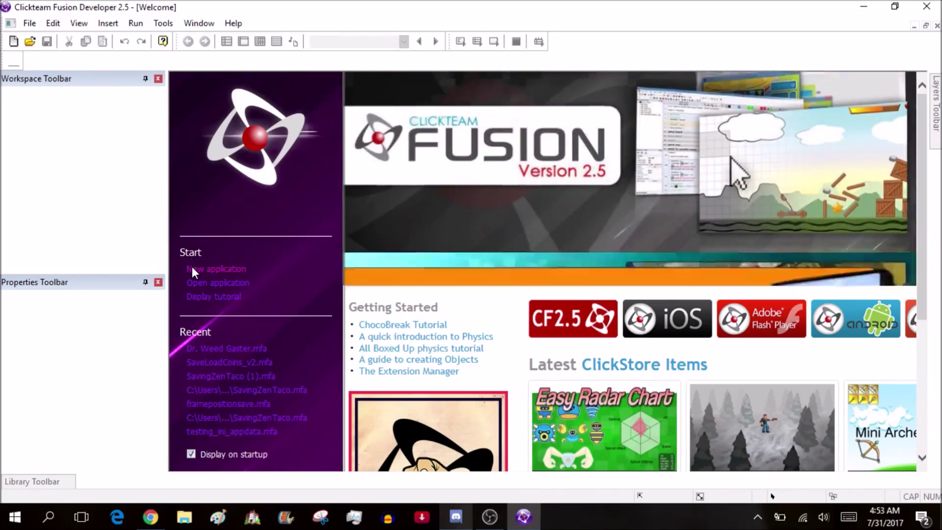
Create a new application and open its first frame in the frame editor
{"action": "left_click", "coordinate": [193, 267]}
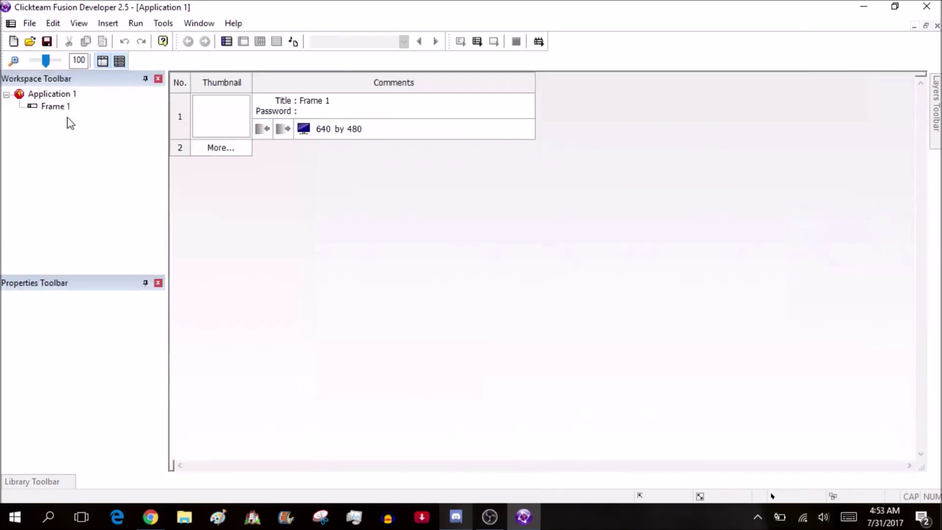
{"action": "double_click", "coordinate": [56, 108]}
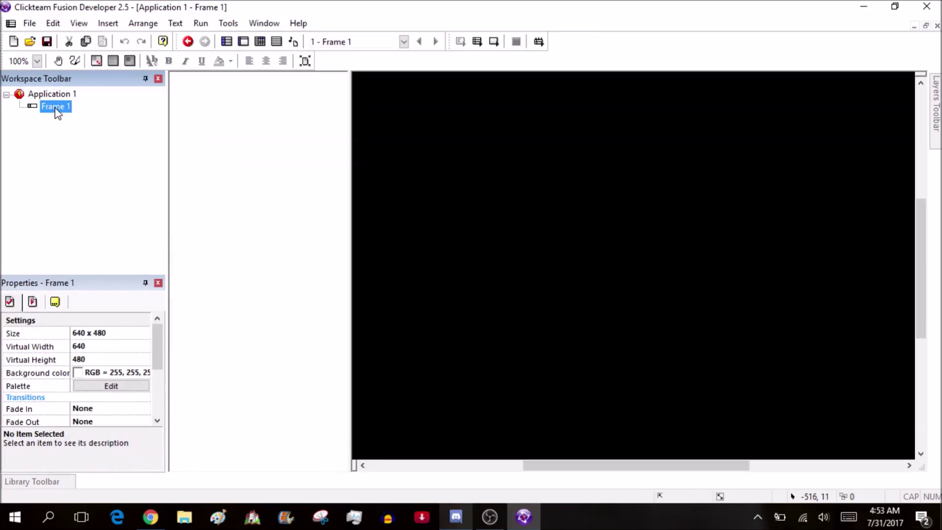
{"action": "left_click_drag", "start_coordinate": [657, 457], "coordinate": [343, 375]}
Examine how the frame displays at 200%, 300% and 400% zoom, and return to 100%
{"action": "left_click", "coordinate": [37, 61]}
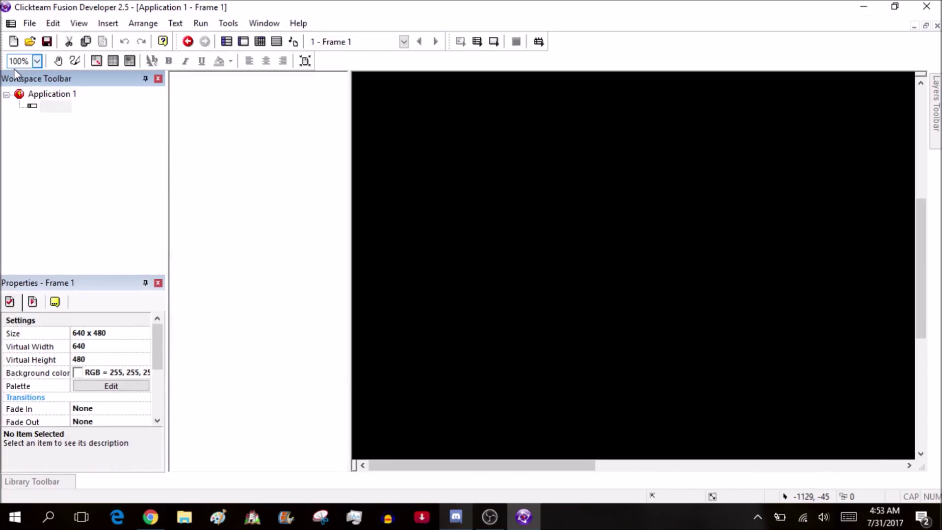
{"action": "left_click", "coordinate": [18, 117]}
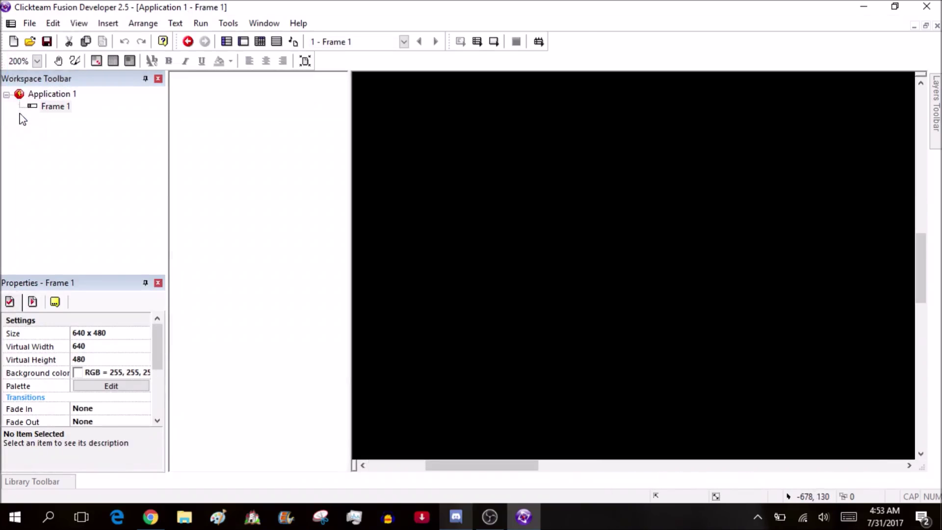
{"action": "left_click", "coordinate": [21, 63]}
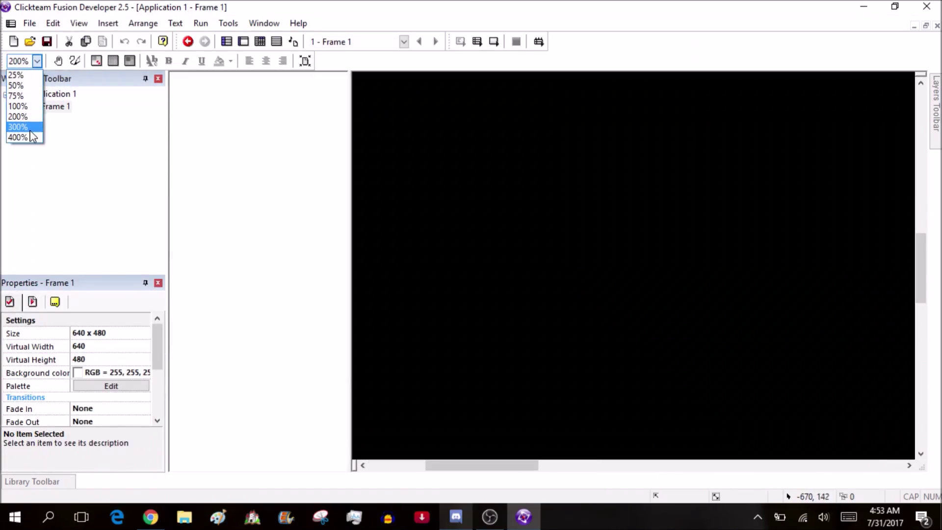
{"action": "left_click", "coordinate": [30, 131]}
{"action": "left_click", "coordinate": [37, 61]}
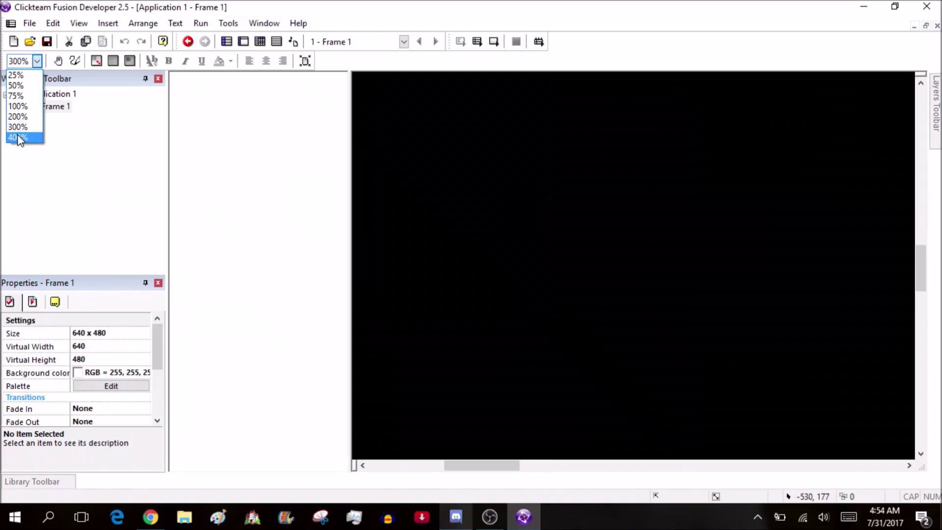
{"action": "left_click", "coordinate": [20, 137]}
{"action": "left_click", "coordinate": [18, 61]}
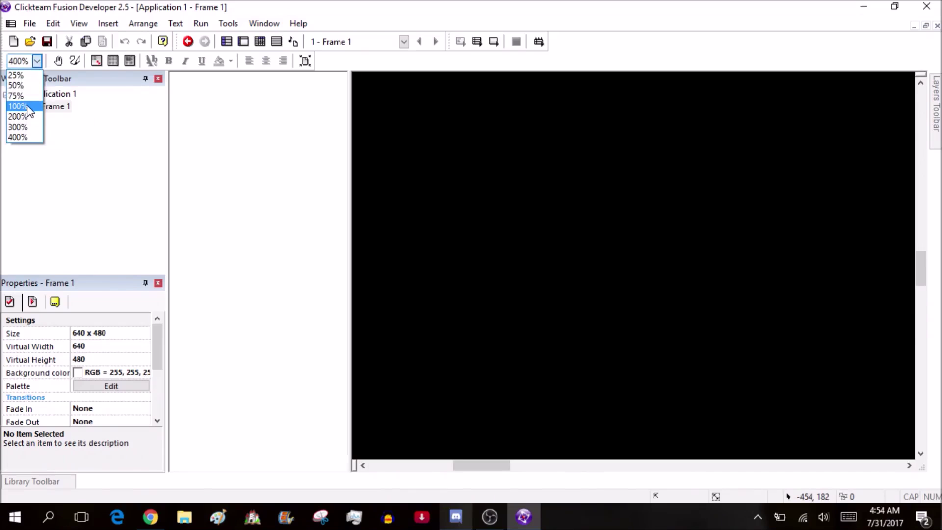
{"action": "left_click", "coordinate": [20, 107]}
{"action": "left_click_drag", "start_coordinate": [498, 468], "coordinate": [627, 476]}
Examine how the frame displays at 75%, 50% and 25% zoom, and return to 100%
{"action": "left_click", "coordinate": [20, 61]}
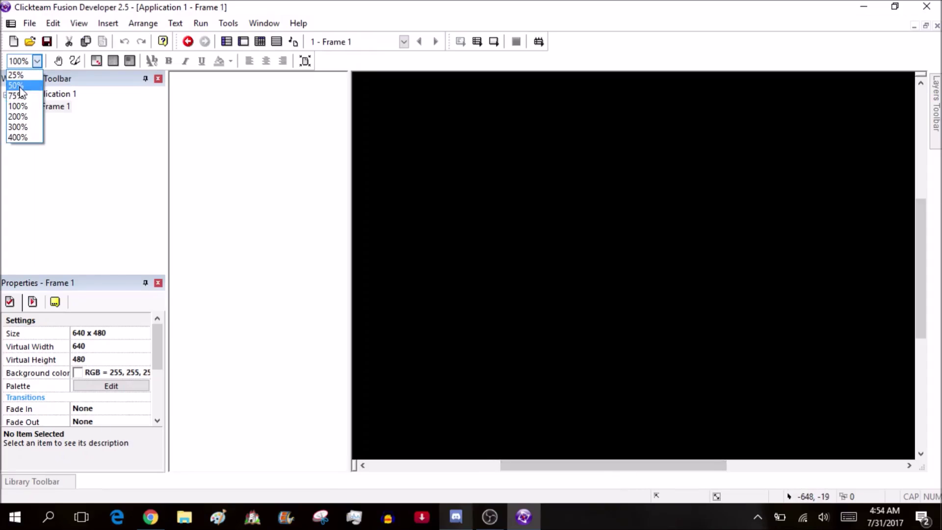
{"action": "left_click", "coordinate": [18, 96]}
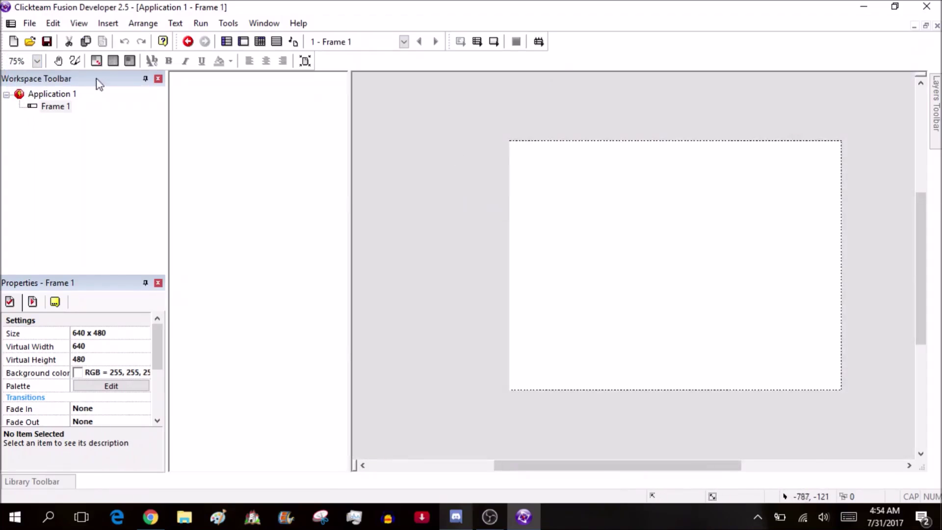
{"action": "left_click", "coordinate": [37, 61]}
{"action": "left_click", "coordinate": [22, 87]}
{"action": "left_click", "coordinate": [7, 63]}
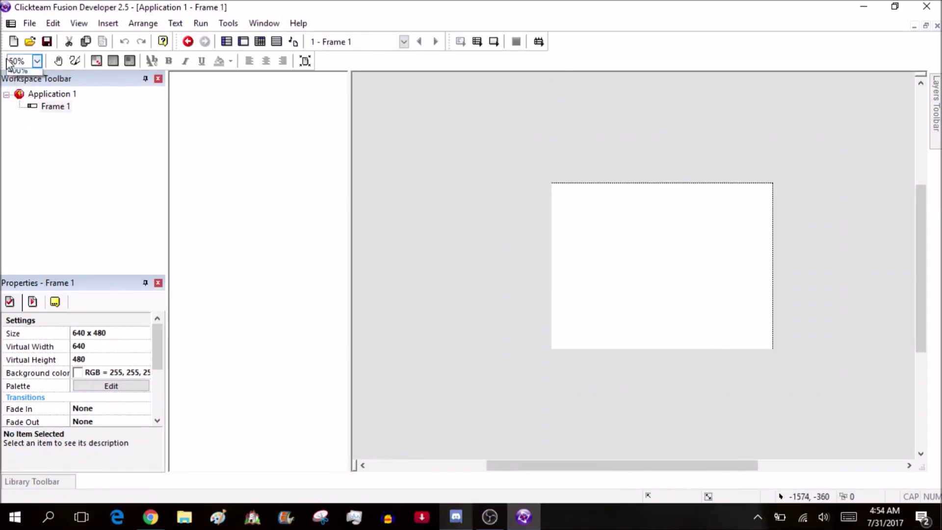
{"action": "left_click", "coordinate": [17, 76]}
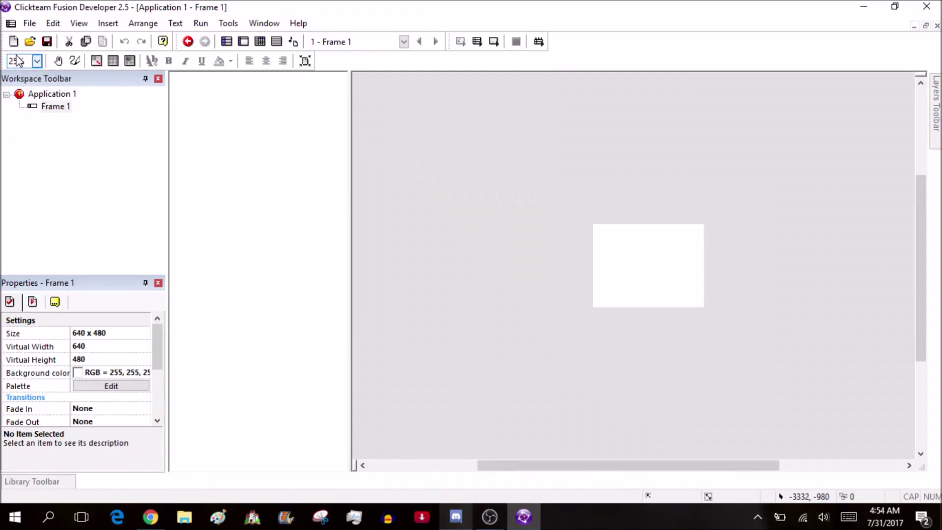
{"action": "left_click", "coordinate": [17, 61]}
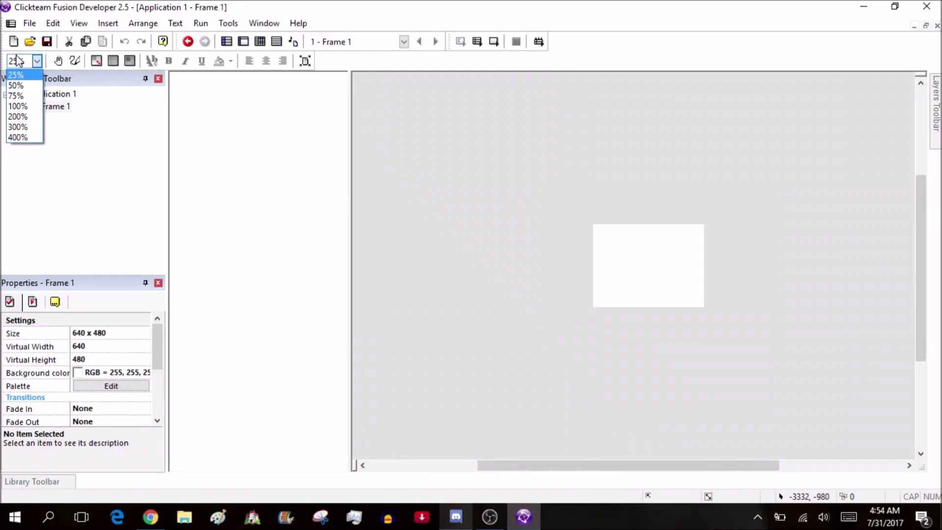
{"action": "left_click", "coordinate": [20, 106]}
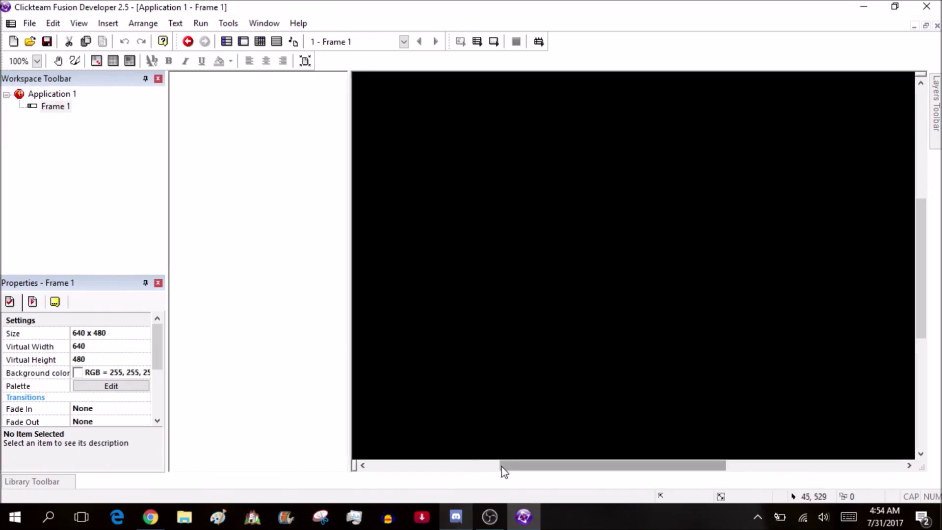
Set the application's Display Mode to Standard in its runtime options
{"action": "left_click", "coordinate": [41, 95]}
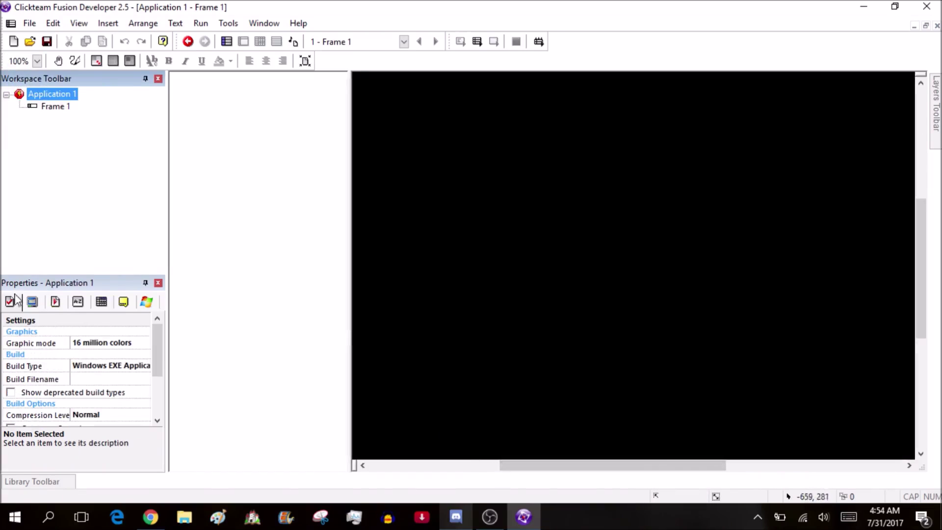
{"action": "left_click", "coordinate": [54, 302]}
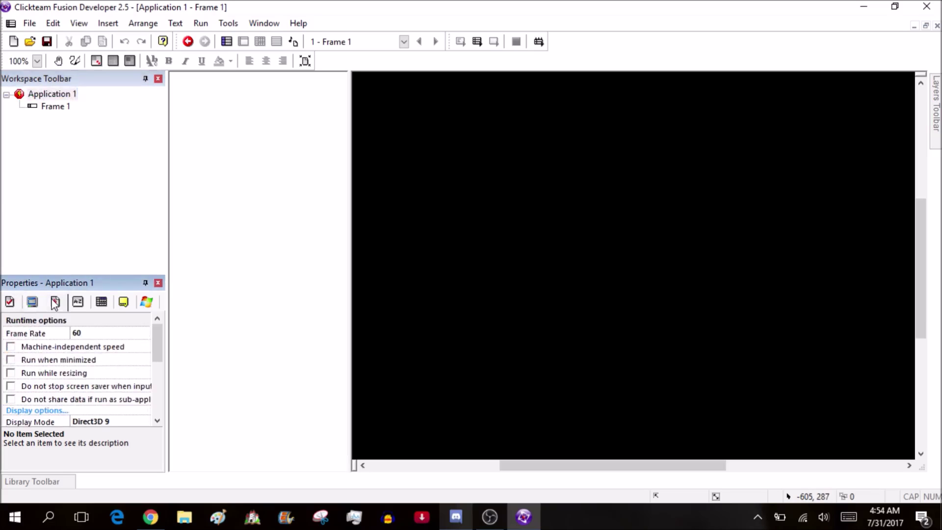
{"action": "left_click_drag", "start_coordinate": [155, 335], "coordinate": [158, 359]}
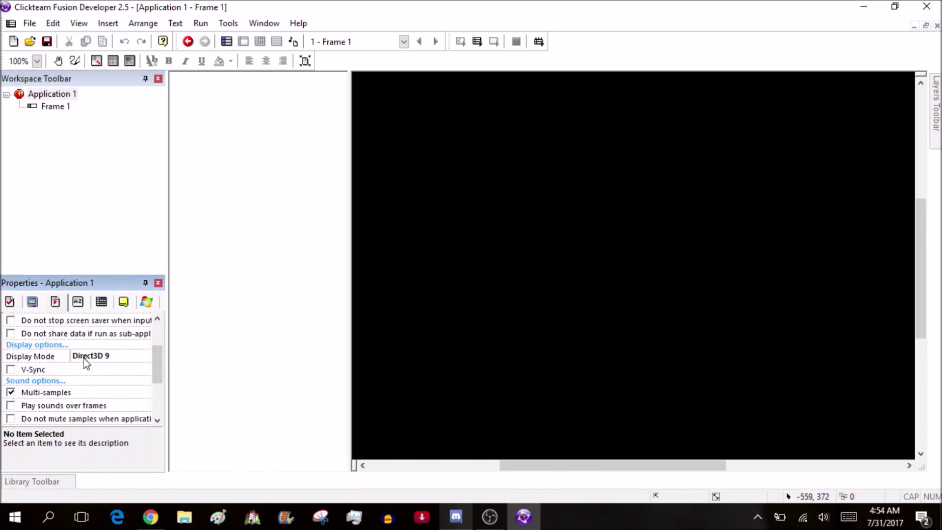
{"action": "left_click", "coordinate": [87, 363]}
{"action": "left_click", "coordinate": [93, 369]}
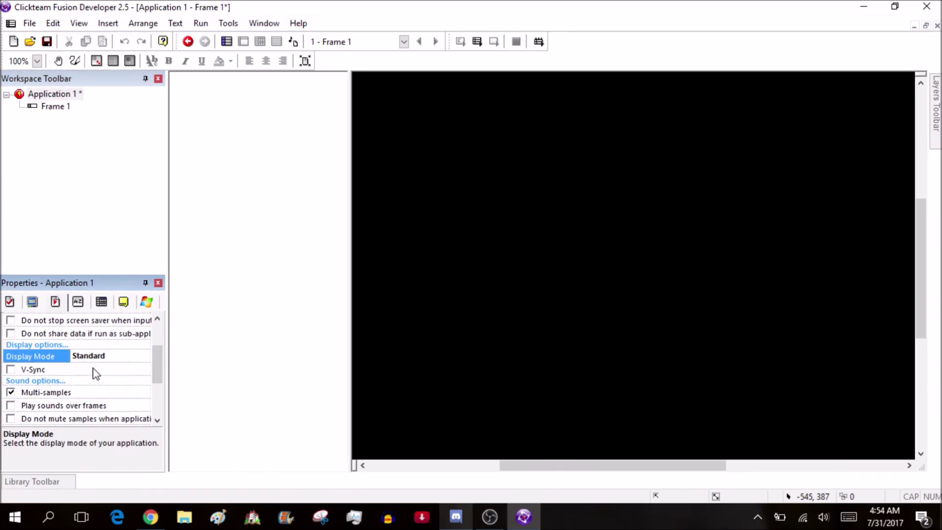
Check how Frame 1 displays at 75% zoom and again at 100%
{"action": "left_click", "coordinate": [46, 109]}
{"action": "left_click", "coordinate": [17, 62]}
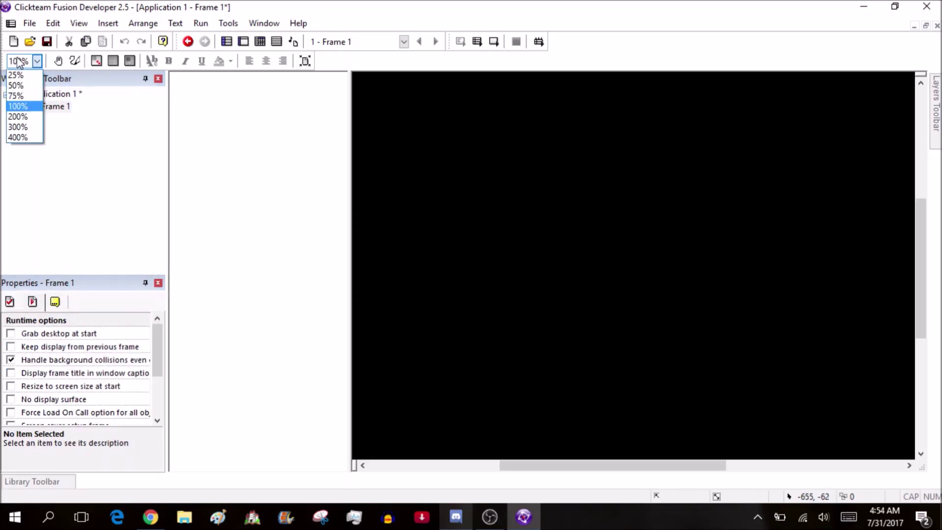
{"action": "left_click", "coordinate": [18, 96]}
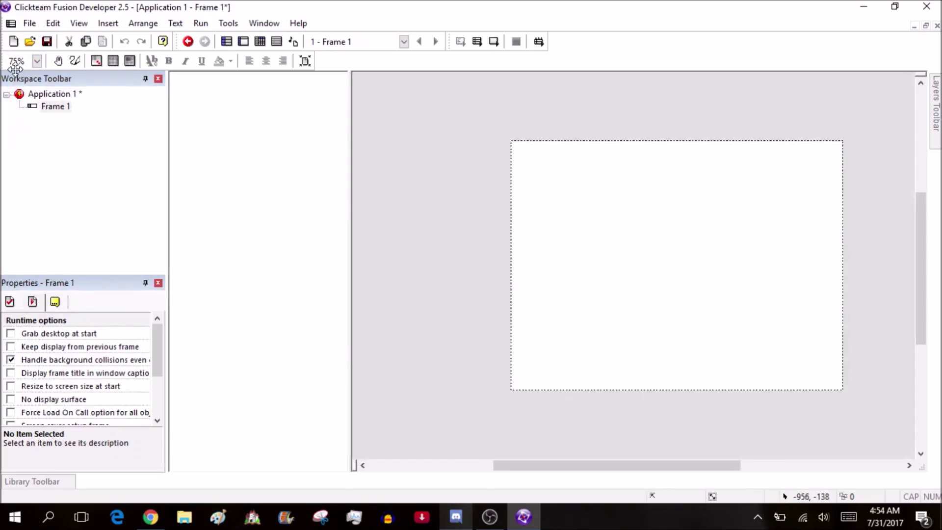
{"action": "left_click", "coordinate": [17, 61]}
{"action": "left_click", "coordinate": [21, 107]}
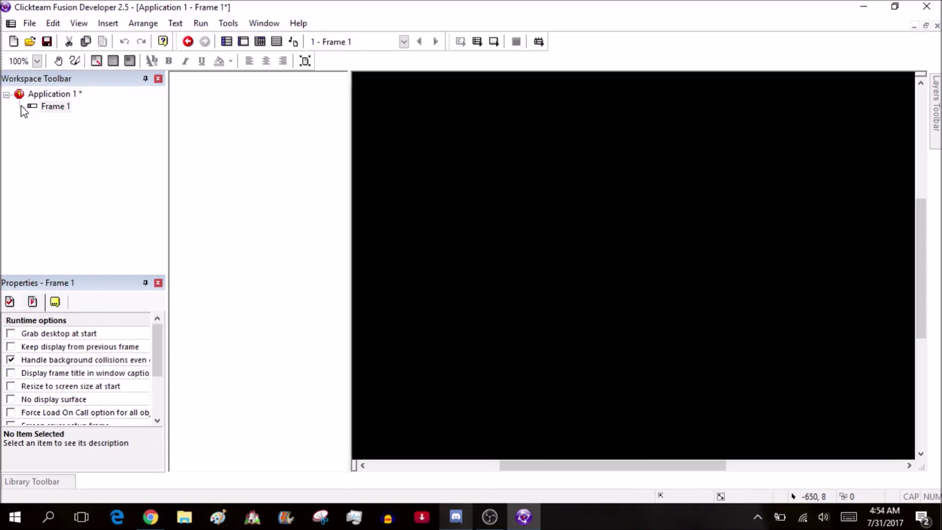
Review the Display Mode choices in the application's runtime options, keeping Standard
{"action": "left_click", "coordinate": [36, 94]}
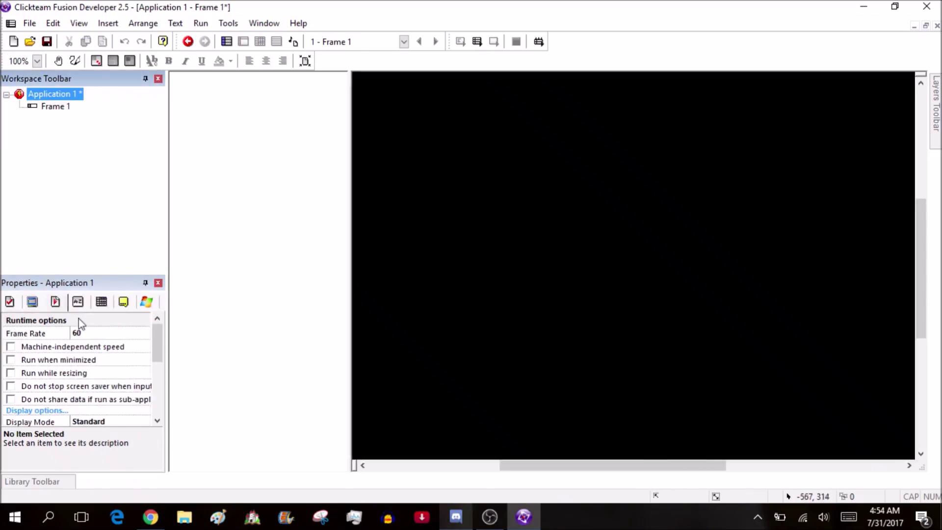
{"action": "scroll", "coordinate": [155, 364], "scroll_direction": "down", "scroll_amount": 3}
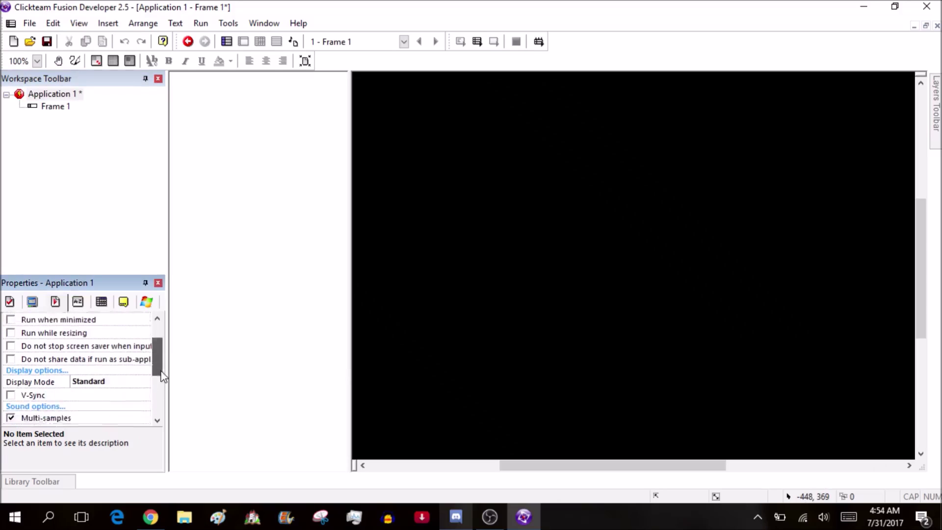
{"action": "left_click", "coordinate": [121, 367]}
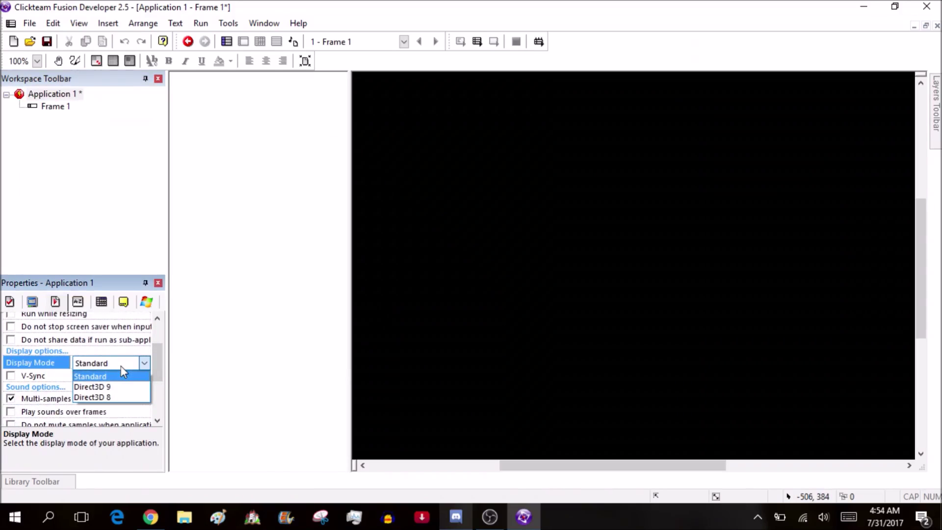
{"action": "left_click", "coordinate": [121, 366]}
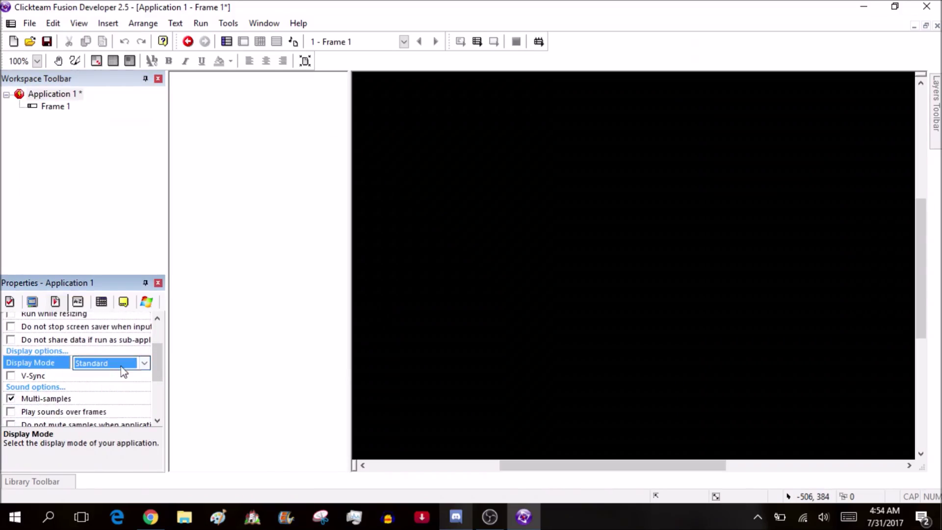
Add a second frame to the application and open it in the frame editor
{"action": "left_click", "coordinate": [48, 108]}
{"action": "left_click", "coordinate": [36, 97]}
{"action": "right_click", "coordinate": [36, 97]}
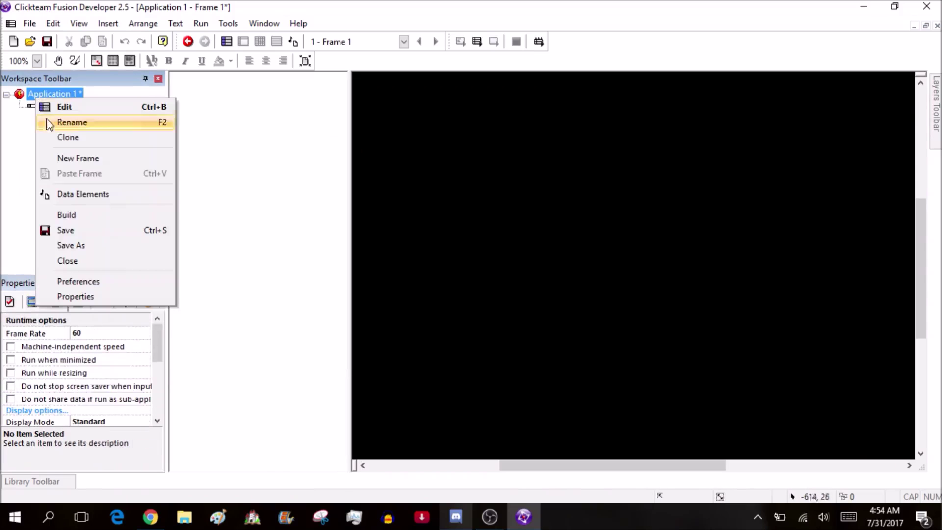
{"action": "left_click", "coordinate": [74, 158]}
{"action": "key", "text": "Return"}
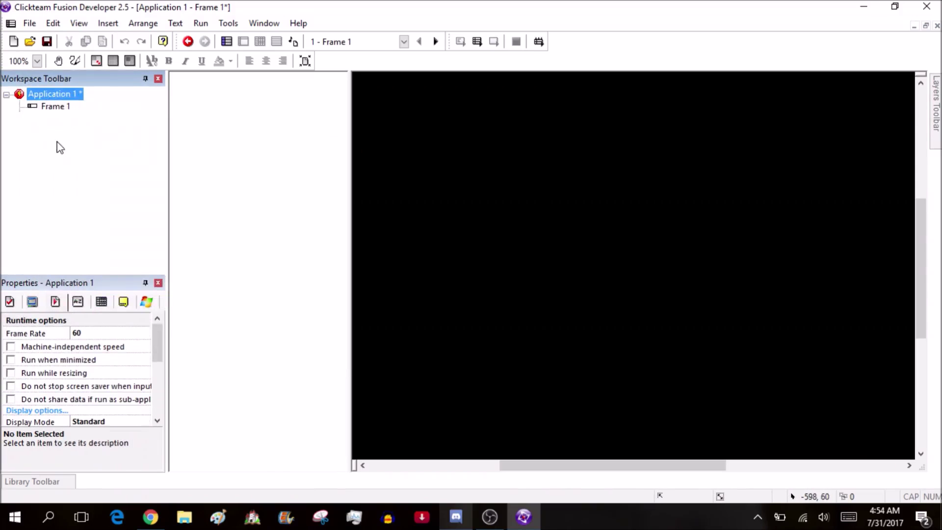
{"action": "left_click", "coordinate": [52, 119]}
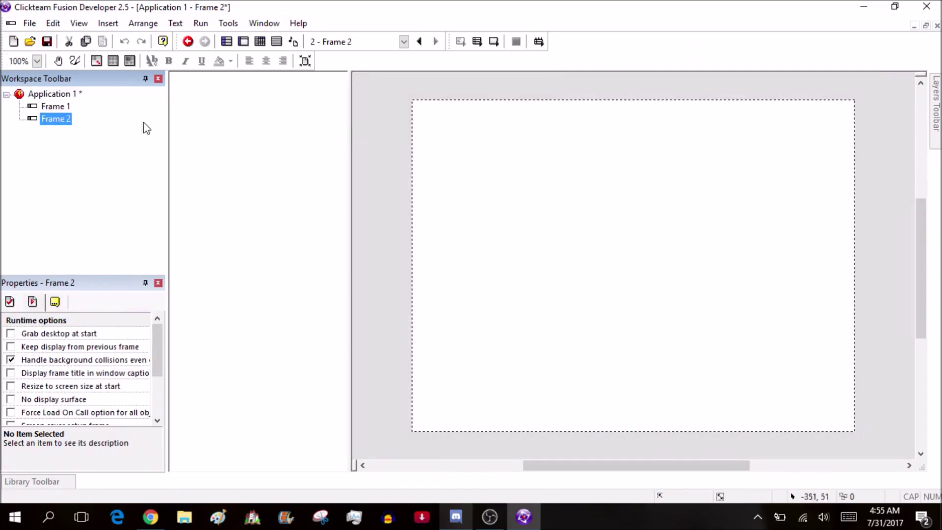
Compare how Frame 1 and Frame 2 display by switching between them, ending on Frame 1
{"action": "left_click", "coordinate": [58, 110]}
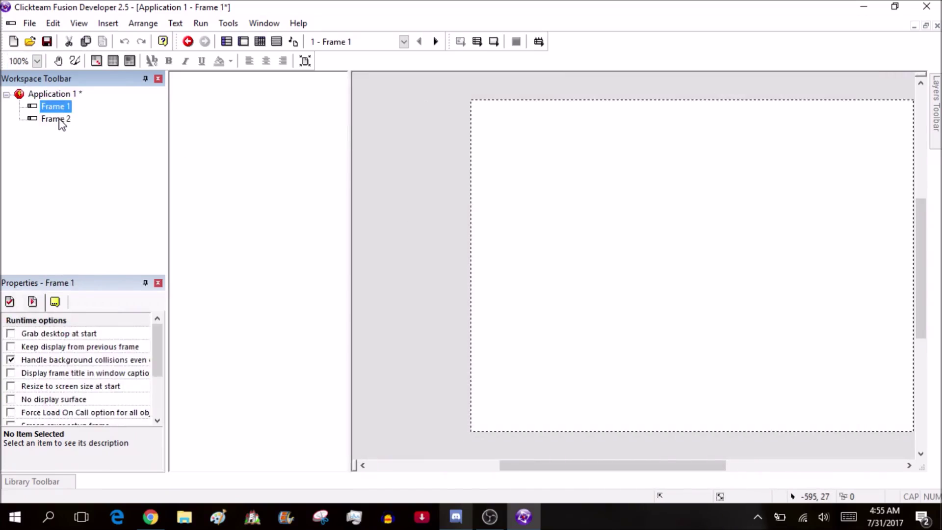
{"action": "left_click", "coordinate": [55, 120]}
{"action": "left_click", "coordinate": [55, 106]}
{"action": "left_click_drag", "start_coordinate": [516, 466], "coordinate": [540, 482]}
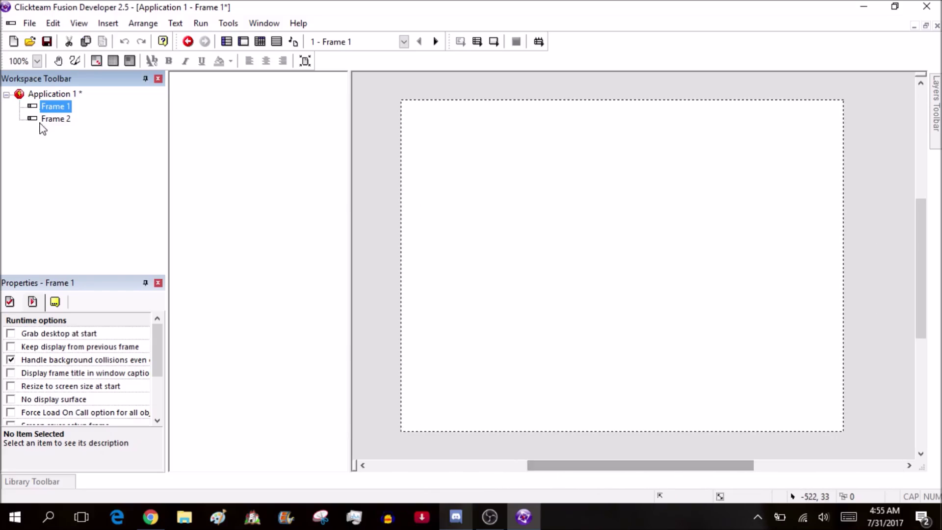
Check Frame 1's display at 200%, 300% and 400% zoom, and return to 100%
{"action": "left_click", "coordinate": [17, 62]}
{"action": "left_click", "coordinate": [25, 119]}
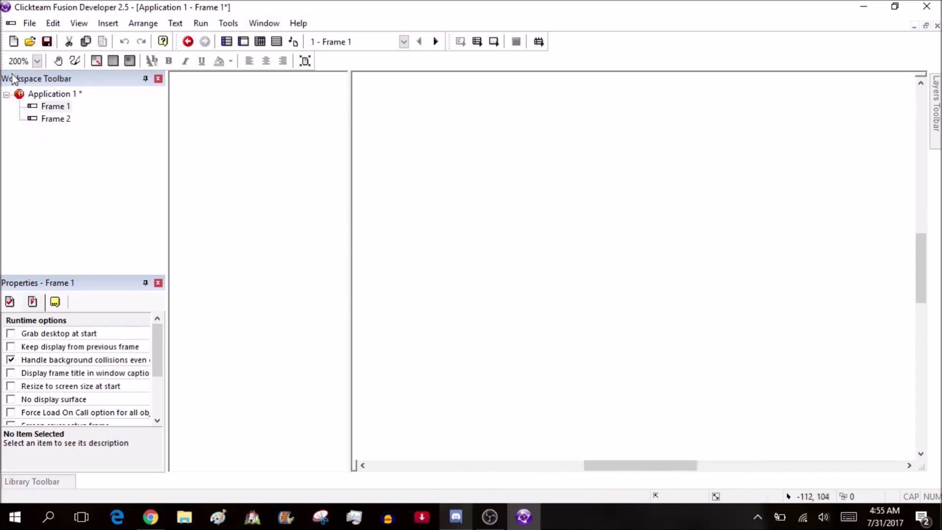
{"action": "left_click", "coordinate": [20, 61]}
{"action": "left_click", "coordinate": [19, 126]}
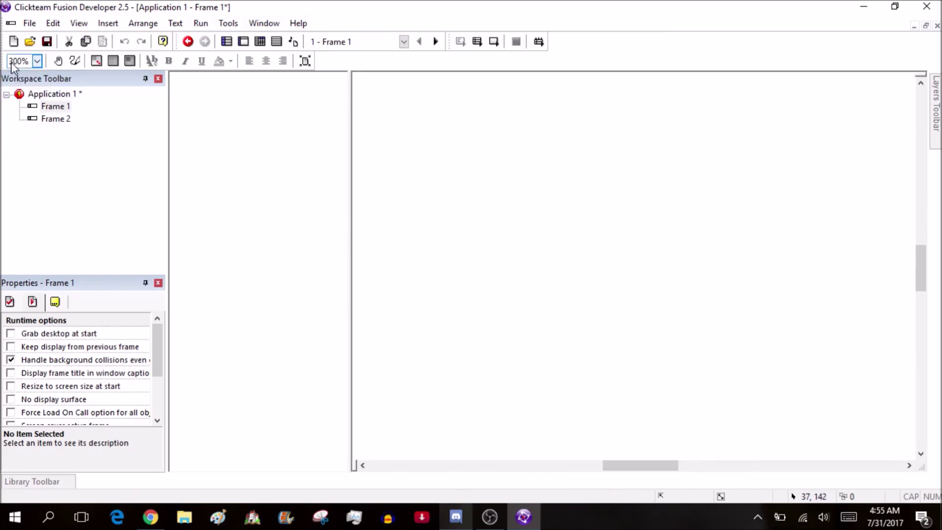
{"action": "left_click", "coordinate": [14, 62]}
{"action": "left_click", "coordinate": [19, 134]}
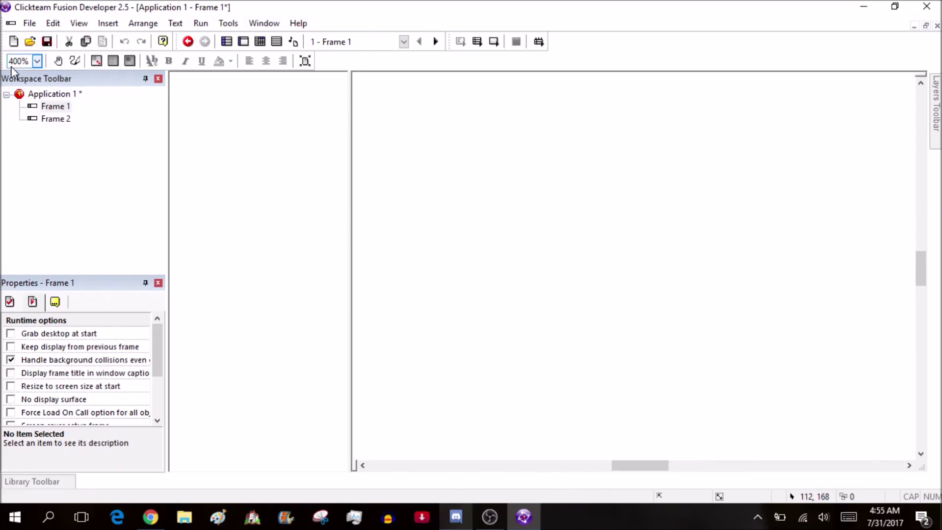
{"action": "left_click", "coordinate": [16, 61]}
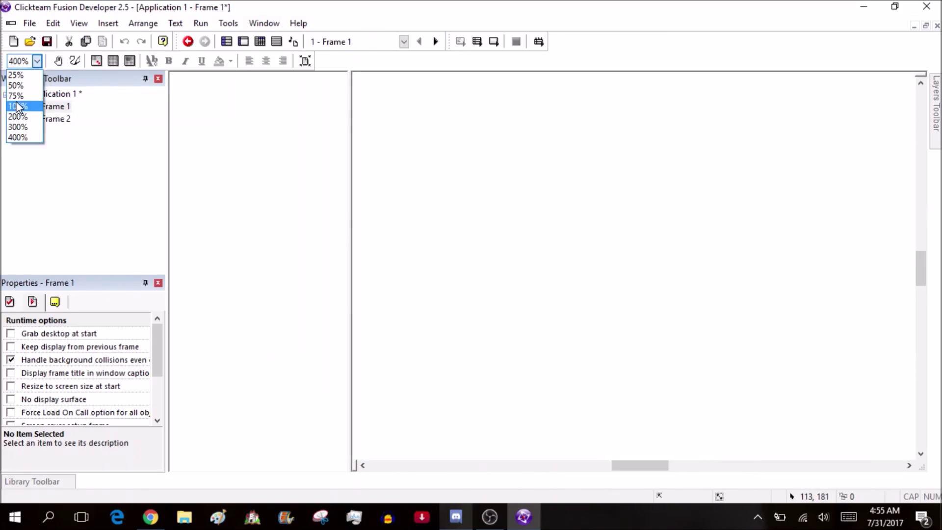
{"action": "left_click", "coordinate": [17, 106]}
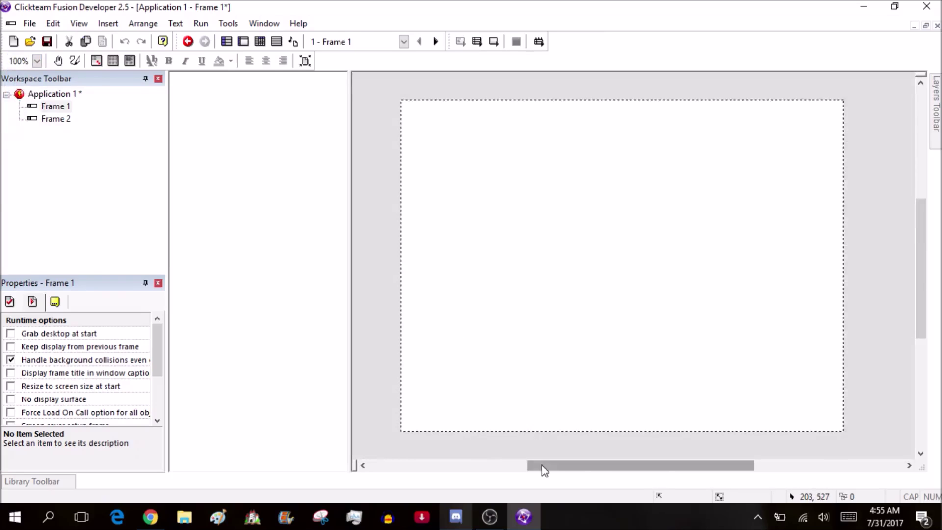
{"action": "mouse_move", "coordinate": [542, 466]}
{"action": "left_mouse_down"}
{"action": "mouse_move", "coordinate": [528, 466]}
{"action": "mouse_move", "coordinate": [541, 466]}
{"action": "left_mouse_up"}
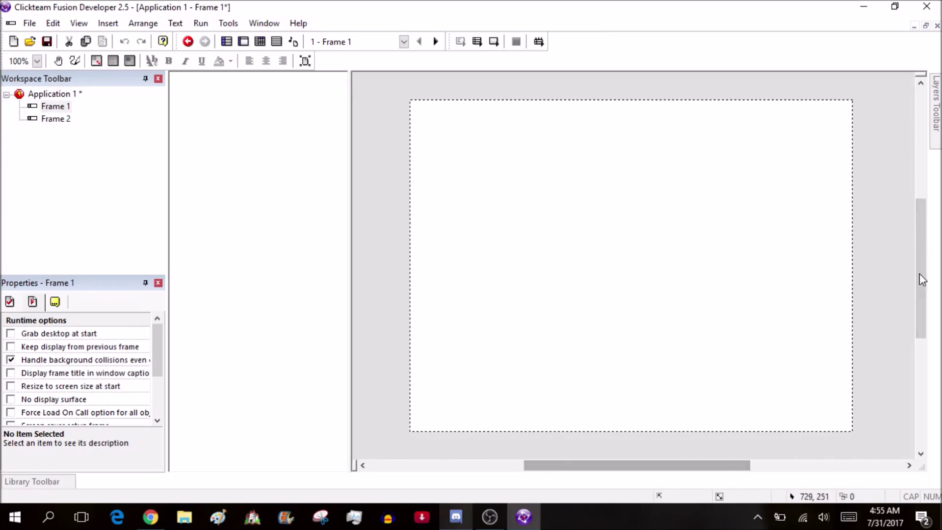
Search Windows for "Device" and open Device Manager
{"action": "left_click_drag", "start_coordinate": [922, 279], "coordinate": [885, 271]}
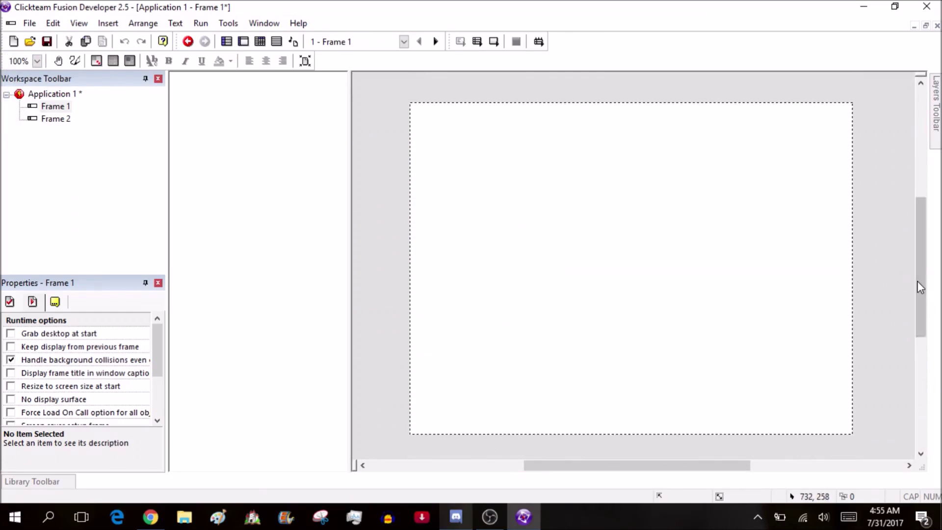
{"action": "mouse_move", "coordinate": [151, 517]}
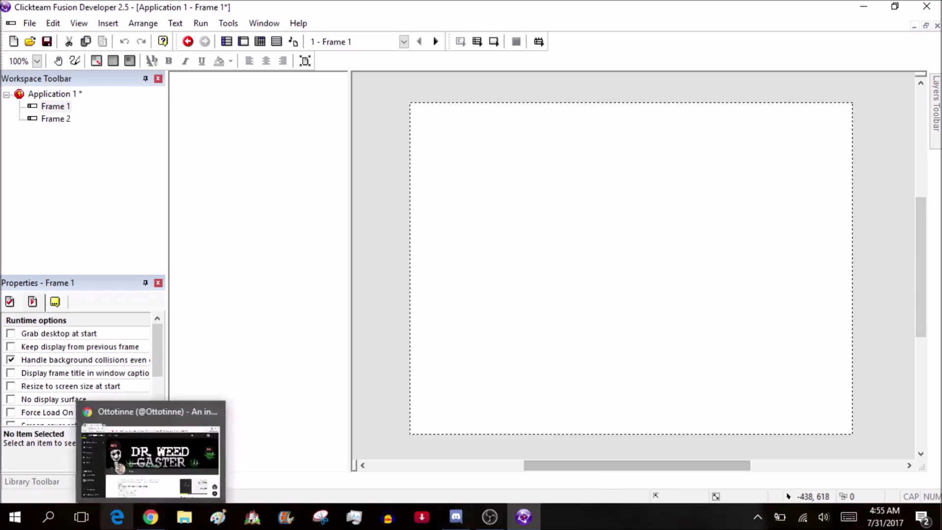
{"action": "left_click", "coordinate": [50, 524]}
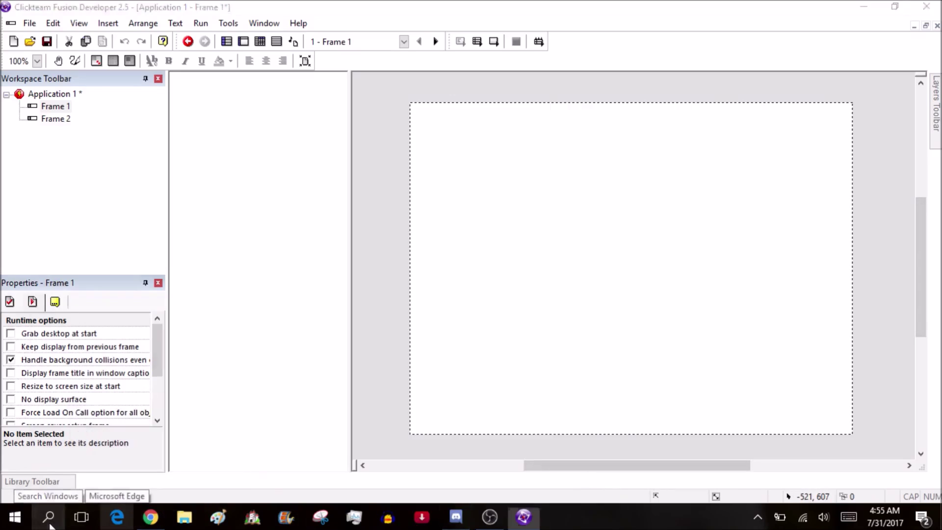
{"action": "type", "text": "D"}
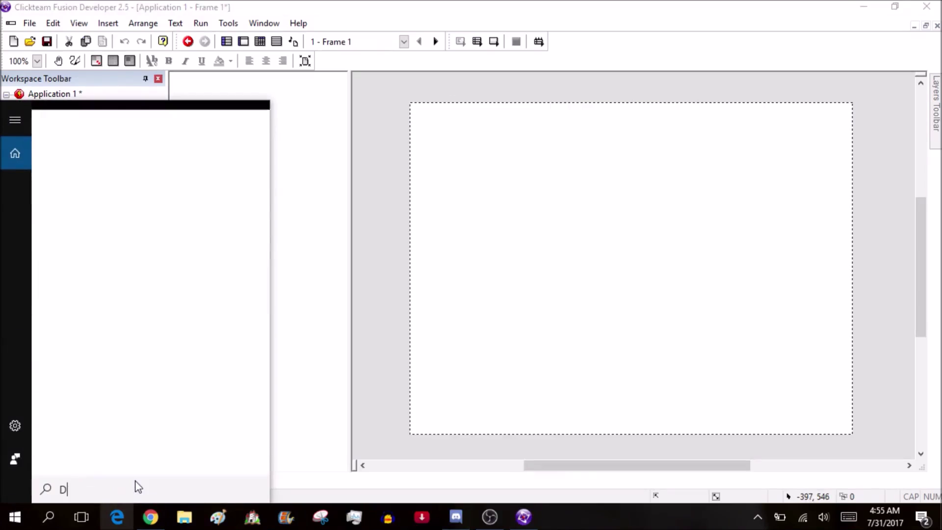
{"action": "type", "text": "evice"}
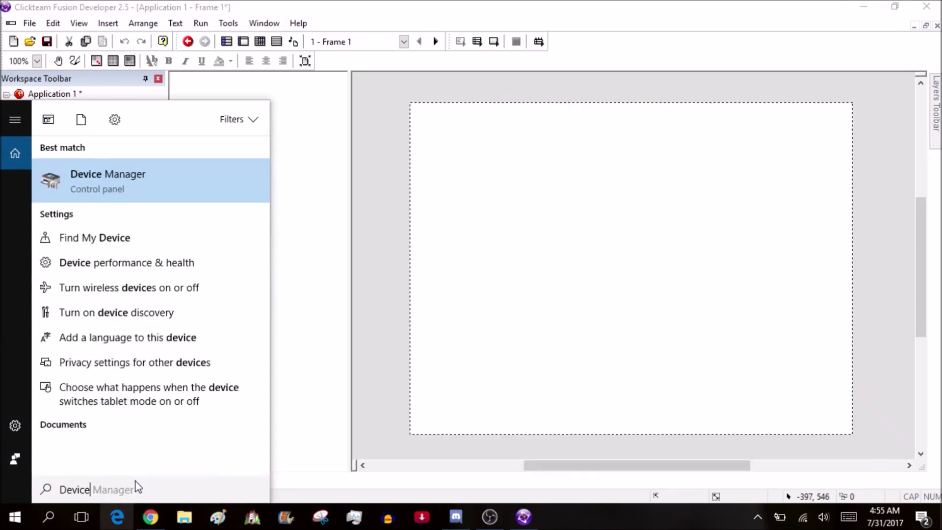
{"action": "left_click", "coordinate": [101, 178]}
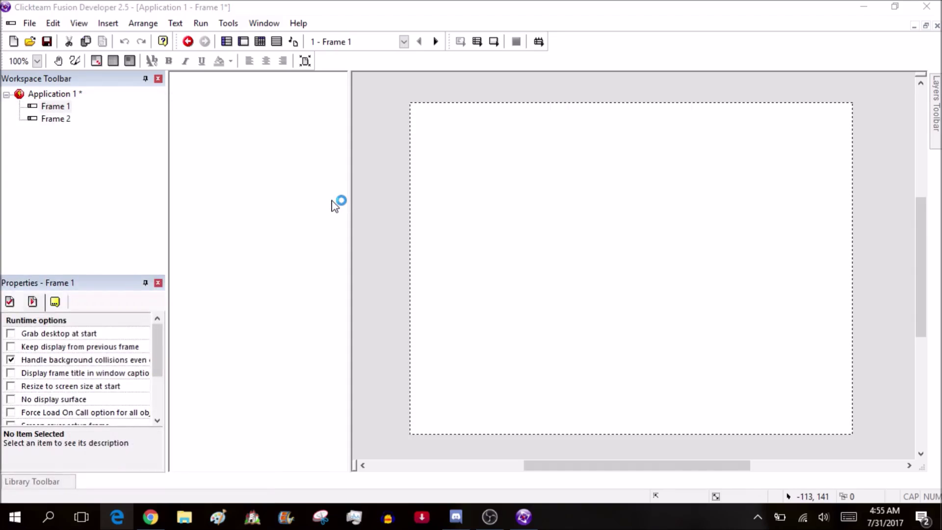
{"action": "left_click", "coordinate": [565, 522]}
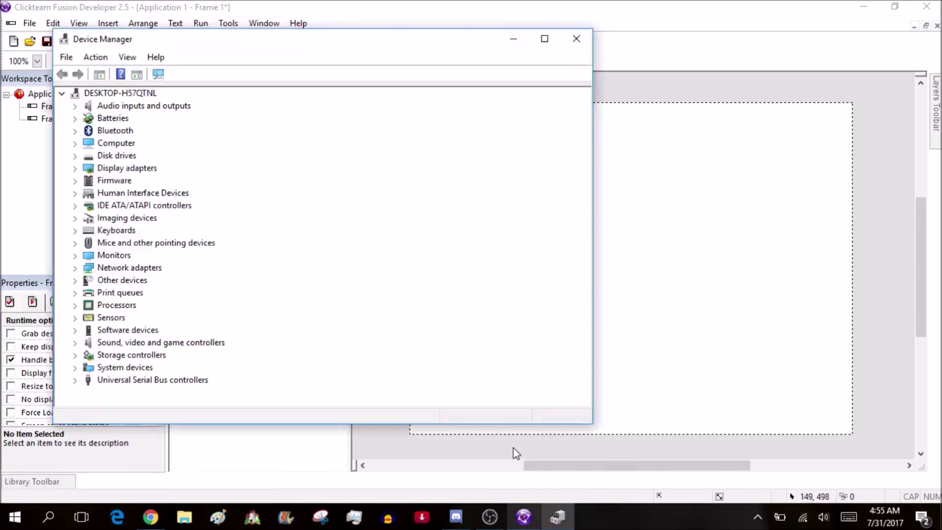
Run an automatic online driver update for the Intel(R) HD Graphics 5500 display adapter, and close Device Manager
{"action": "left_click", "coordinate": [75, 156]}
{"action": "left_click", "coordinate": [75, 157]}
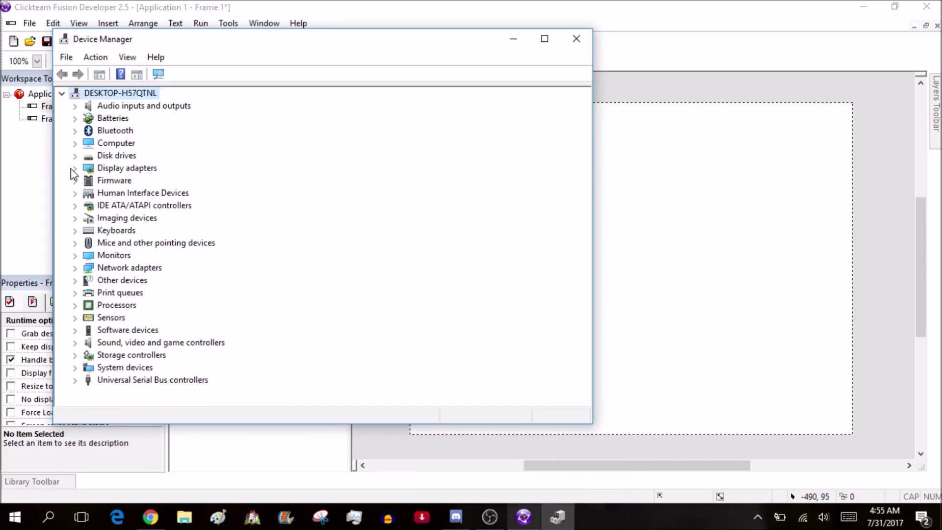
{"action": "left_click", "coordinate": [75, 170]}
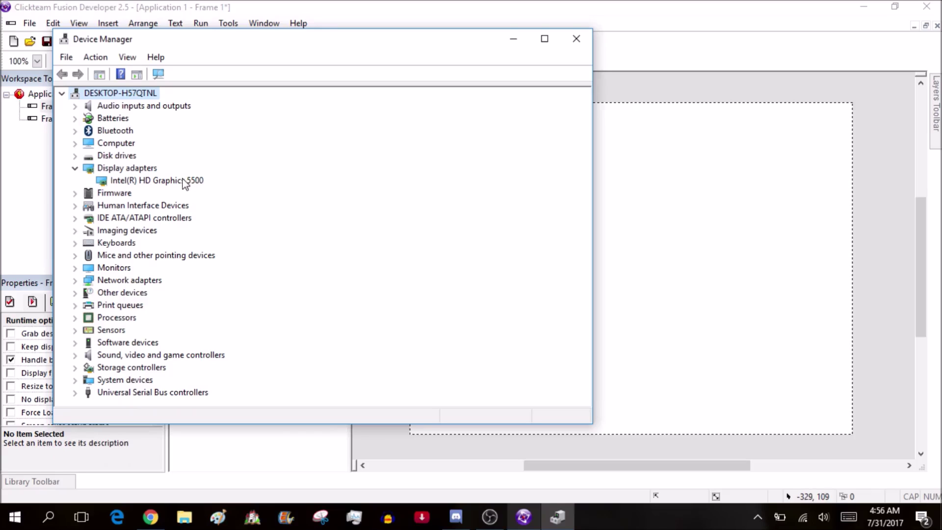
{"action": "right_click", "coordinate": [156, 177]}
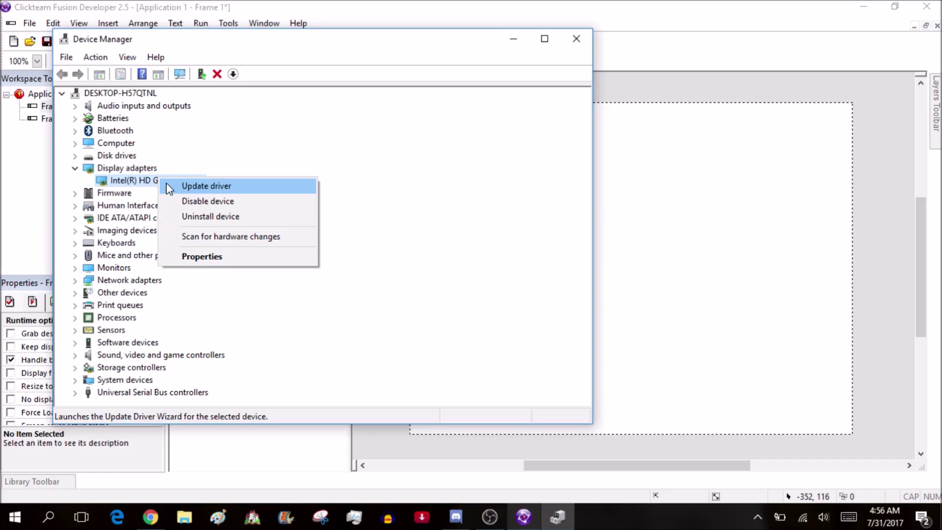
{"action": "left_click", "coordinate": [170, 189]}
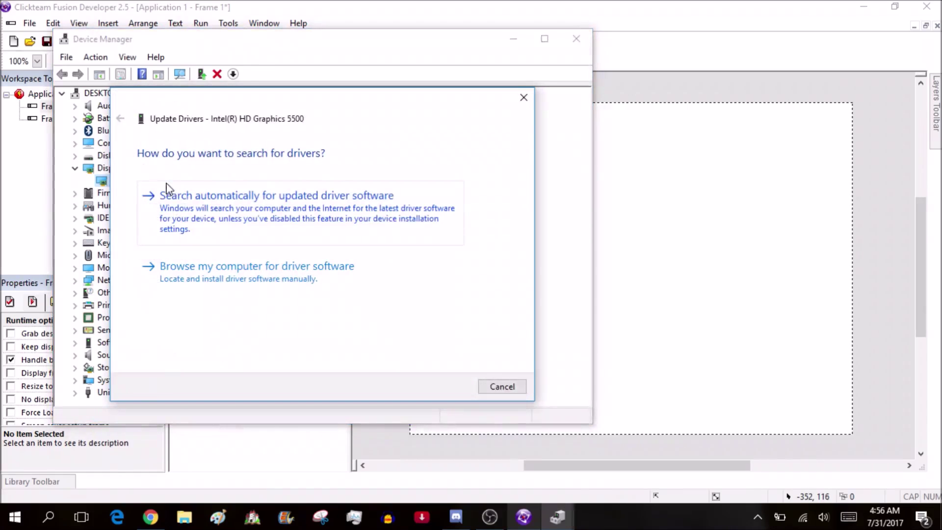
{"action": "left_click", "coordinate": [182, 204]}
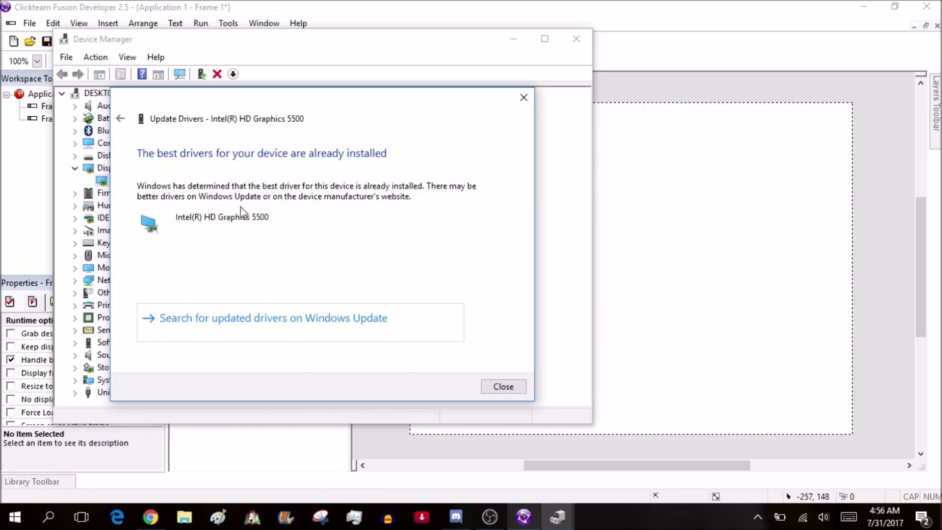
{"action": "left_click", "coordinate": [523, 386]}
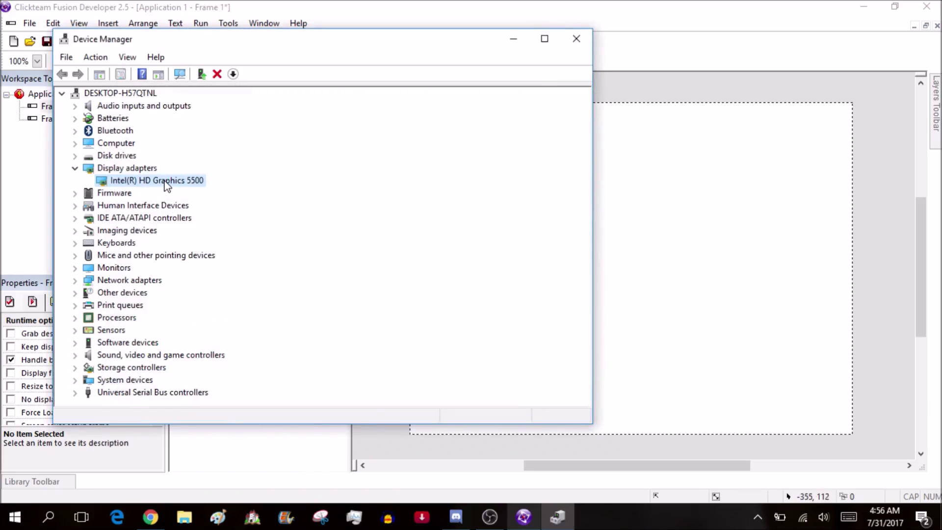
{"action": "left_click", "coordinate": [577, 39]}
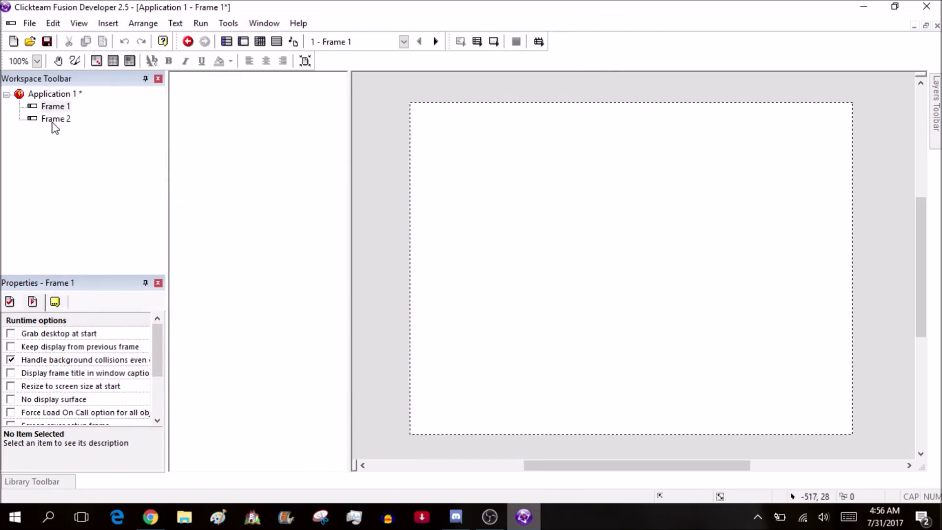